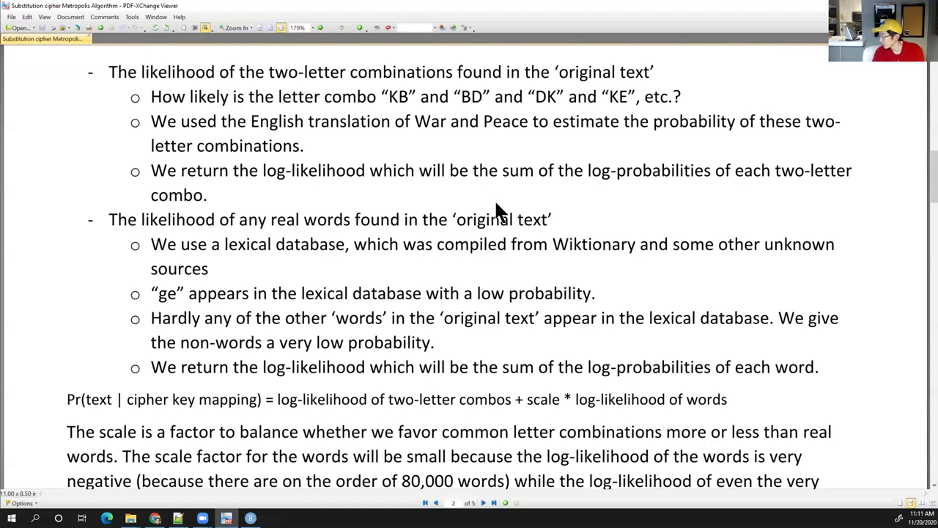
# Step: Highlight the quoted original cipher text on page 1 and the words after 'original text', then clear it
pyautogui.scroll(10, 496, 207)
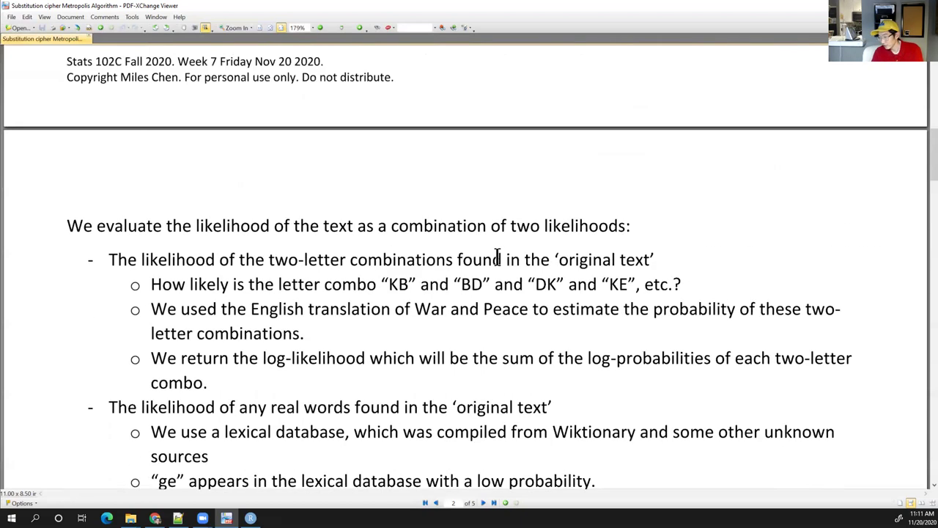
pyautogui.moveTo(538, 255); pyautogui.dragTo(67, 221)
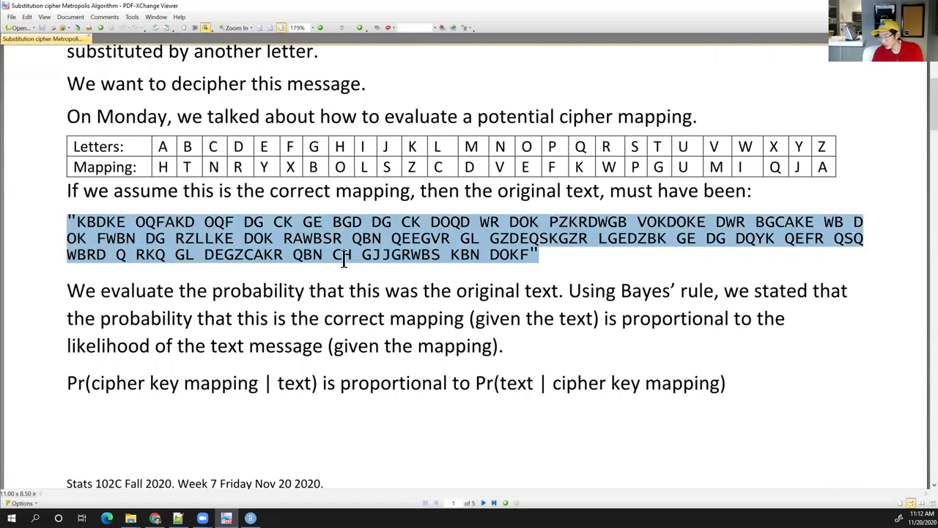
pyautogui.scroll(-10, 341, 249)
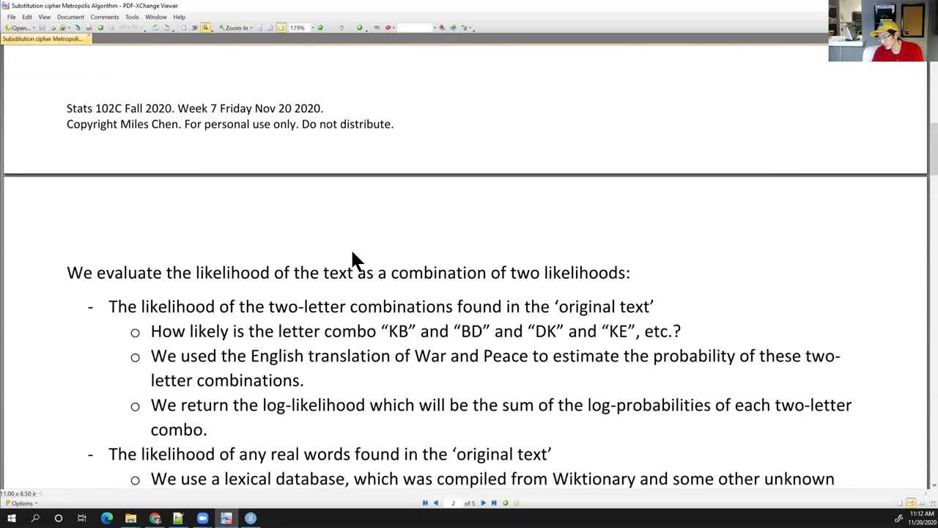
pyautogui.moveTo(268, 282); pyautogui.dragTo(346, 283)
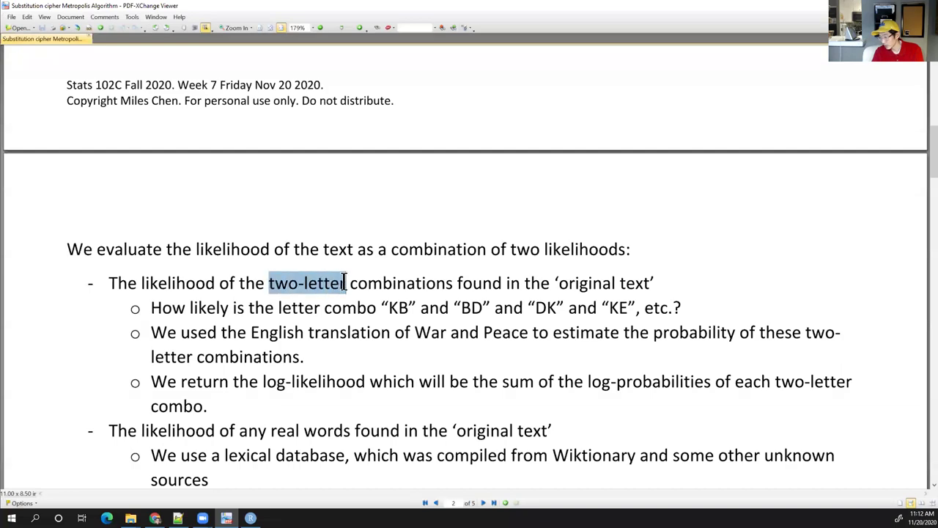
pyautogui.scroll(-4, 365, 329)
pyautogui.moveTo(454, 292); pyautogui.dragTo(591, 308)
pyautogui.click(591, 308)
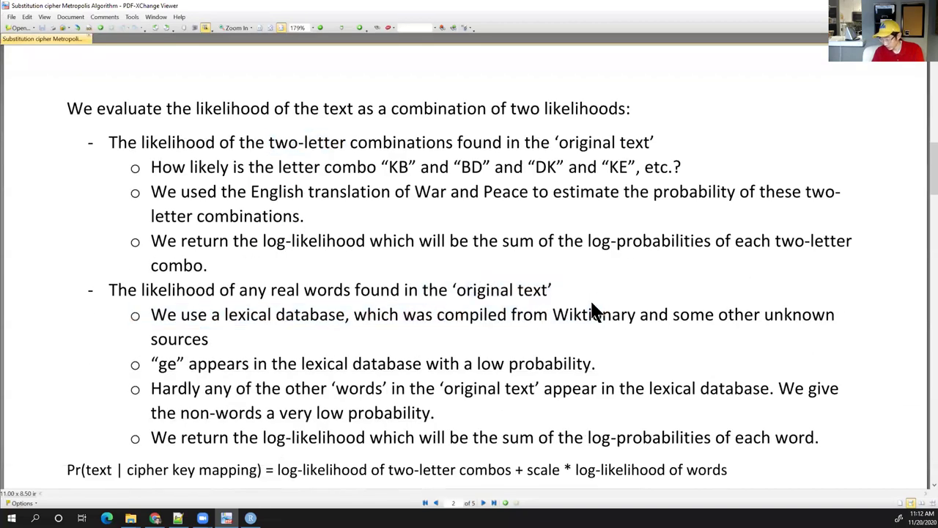
# Step: Scroll past page 2's likelihood bullets to the top of page 3
pyautogui.scroll(-13, 534, 353)
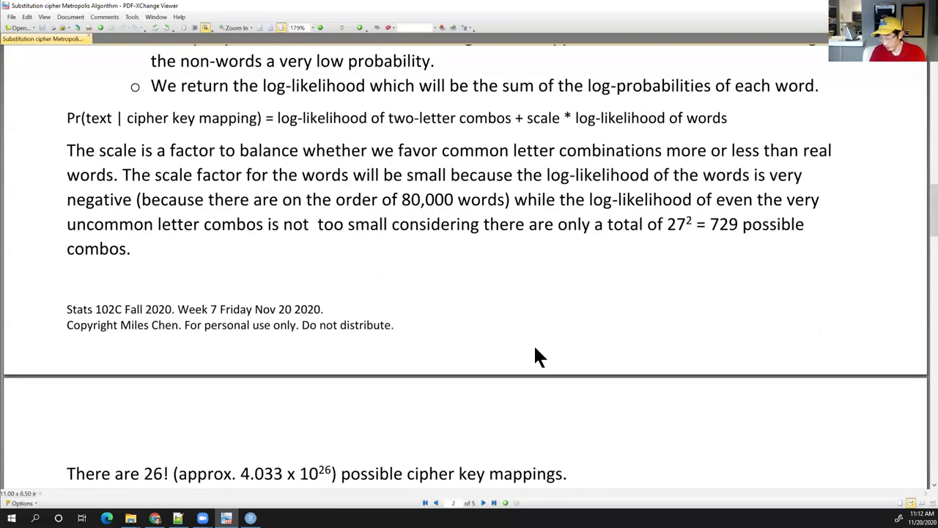
pyautogui.scroll(6, 530, 338)
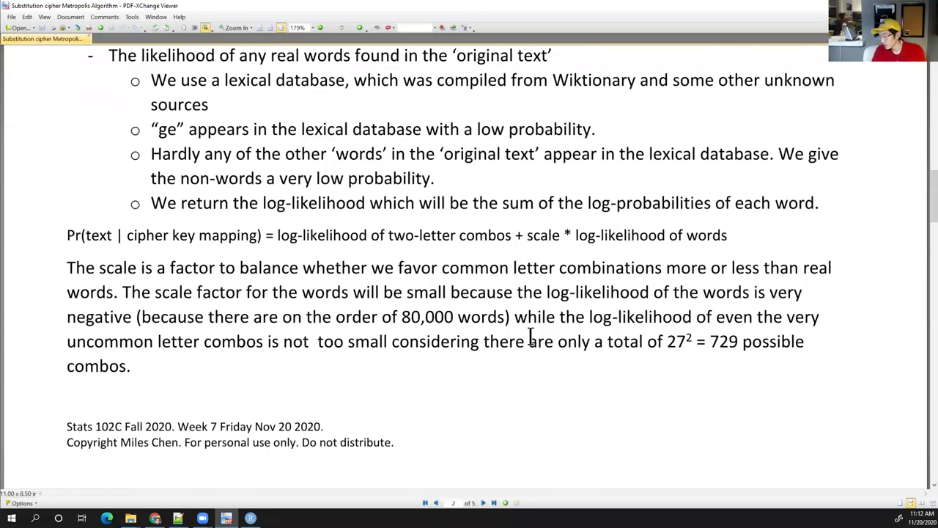
pyautogui.scroll(-4, 531, 338)
pyautogui.scroll(-8, 545, 332)
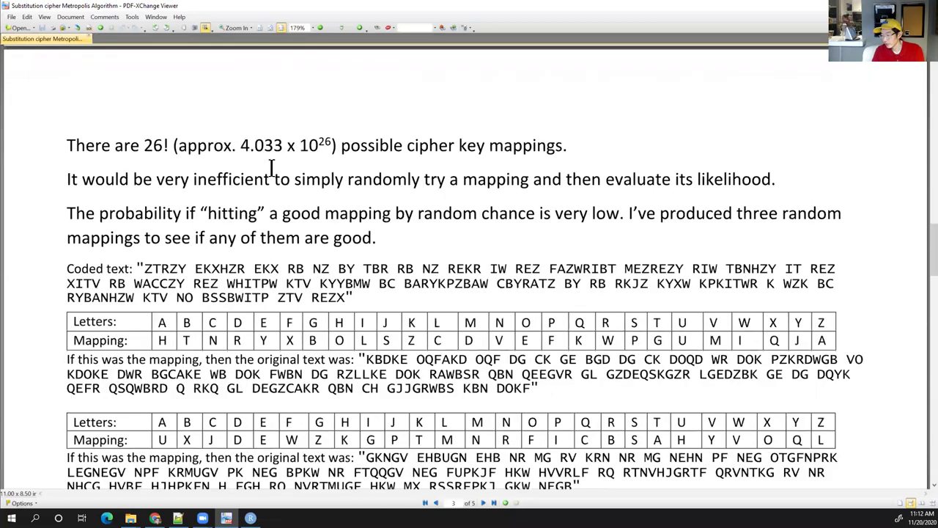
# Step: Highlight '26!', 'very inefficient' and the phrase about hitting a good mapping on page 3
pyautogui.scroll(1, 220, 165)
pyautogui.moveTo(169, 168); pyautogui.dragTo(144, 170)
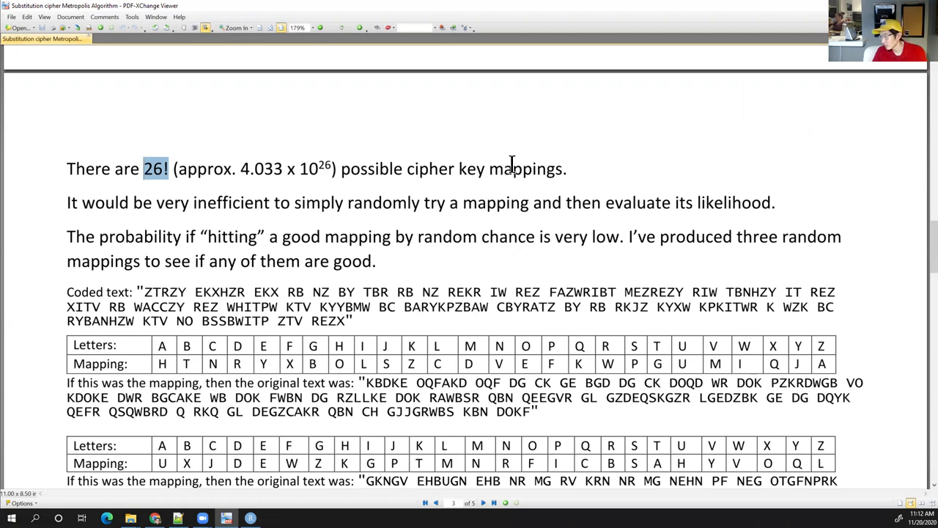
pyautogui.moveTo(570, 169); pyautogui.dragTo(331, 159)
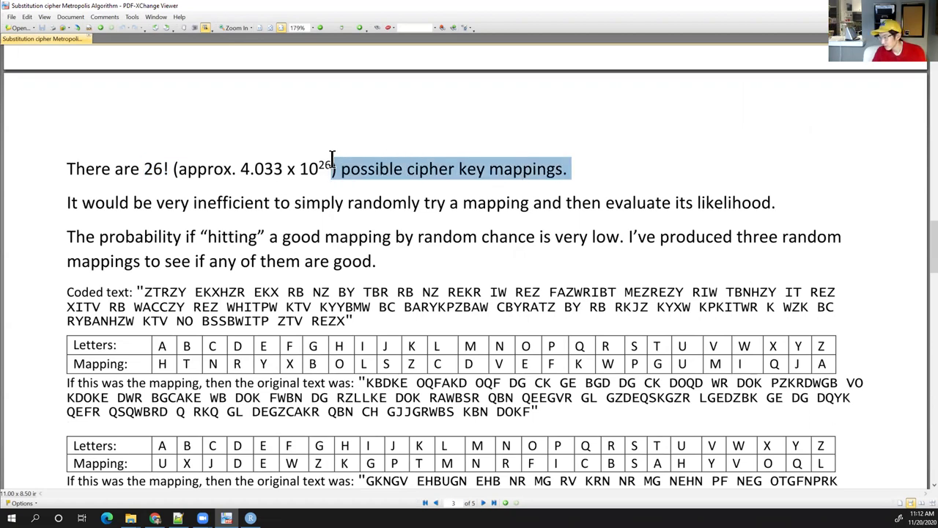
pyautogui.click(220, 202)
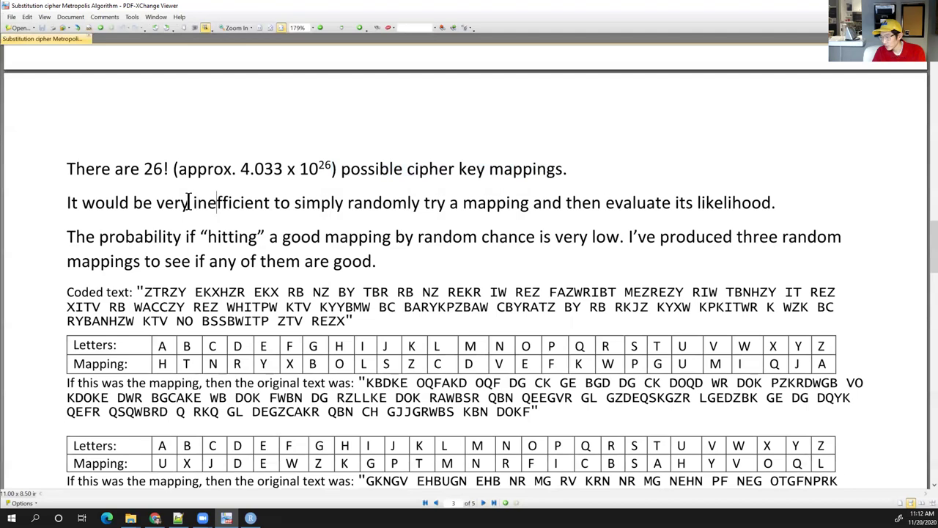
pyautogui.moveTo(157, 205); pyautogui.dragTo(269, 209)
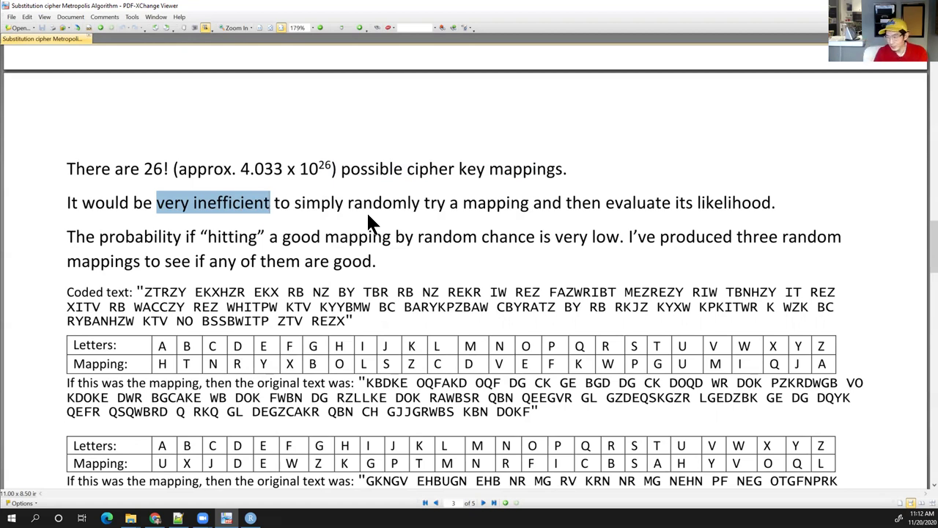
pyautogui.moveTo(186, 234); pyautogui.dragTo(609, 238)
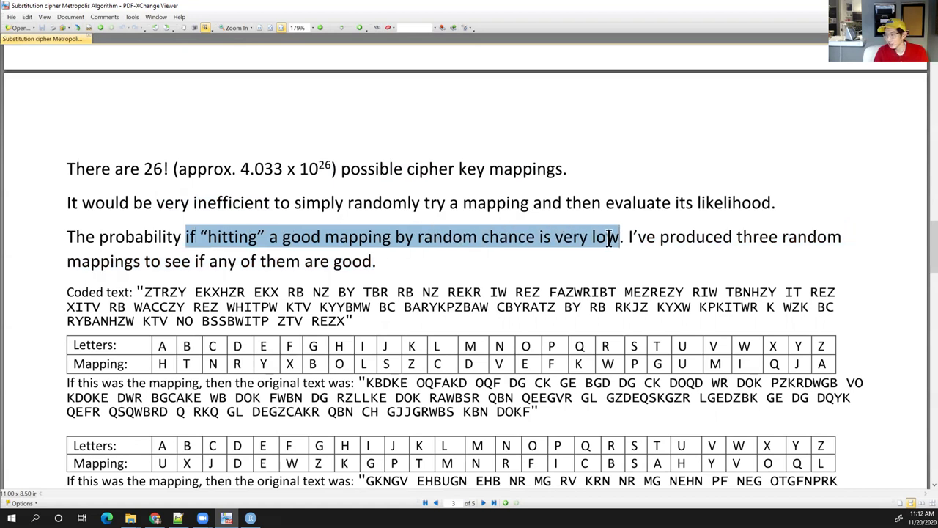
pyautogui.scroll(-3, 608, 239)
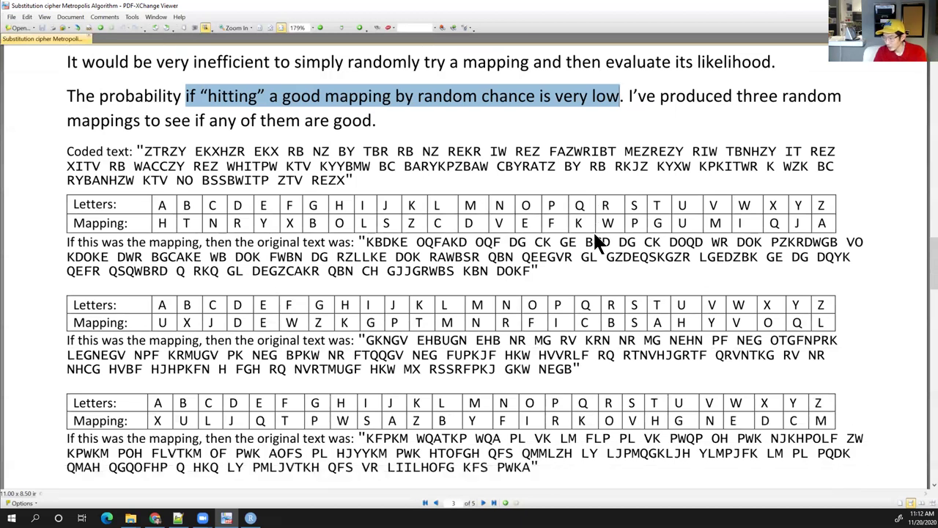
pyautogui.scroll(-4, 593, 230)
pyautogui.scroll(2, 593, 230)
pyautogui.scroll(-1, 593, 230)
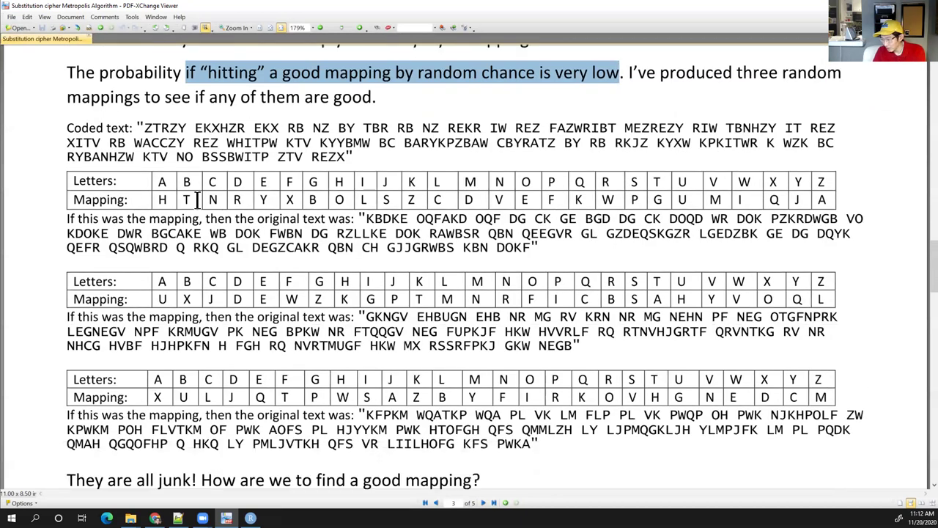
pyautogui.moveTo(158, 200); pyautogui.dragTo(810, 203)
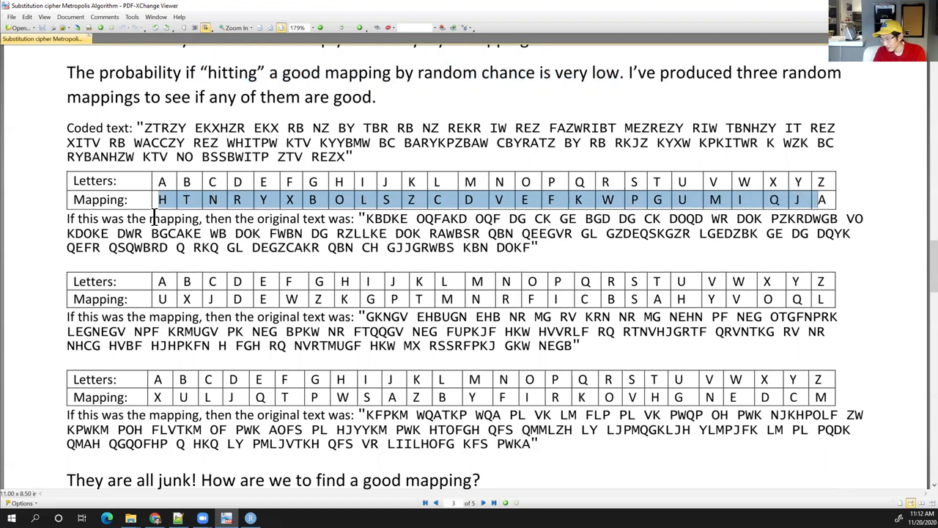
pyautogui.click(215, 199)
pyautogui.moveTo(149, 194); pyautogui.dragTo(637, 204)
pyautogui.click(464, 231)
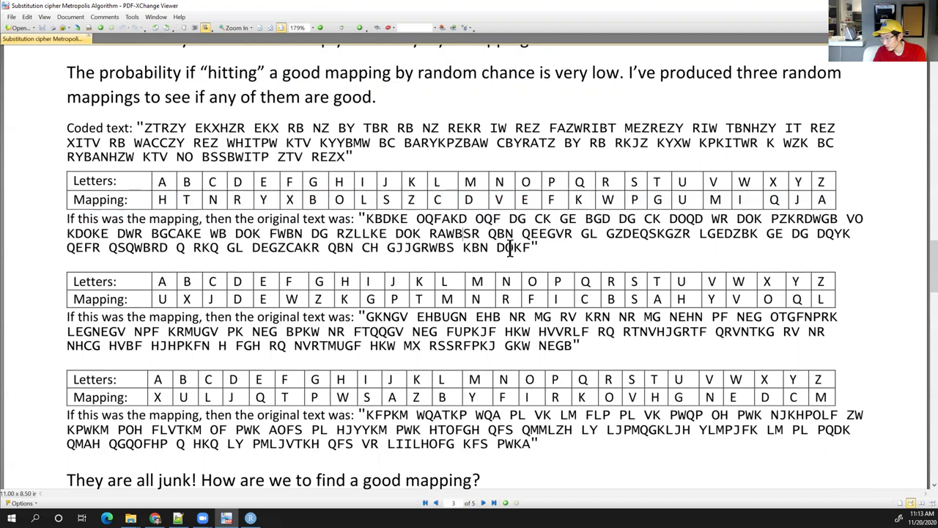
pyautogui.moveTo(536, 250); pyautogui.dragTo(362, 217)
pyautogui.click(181, 292)
pyautogui.moveTo(160, 298); pyautogui.dragTo(822, 298)
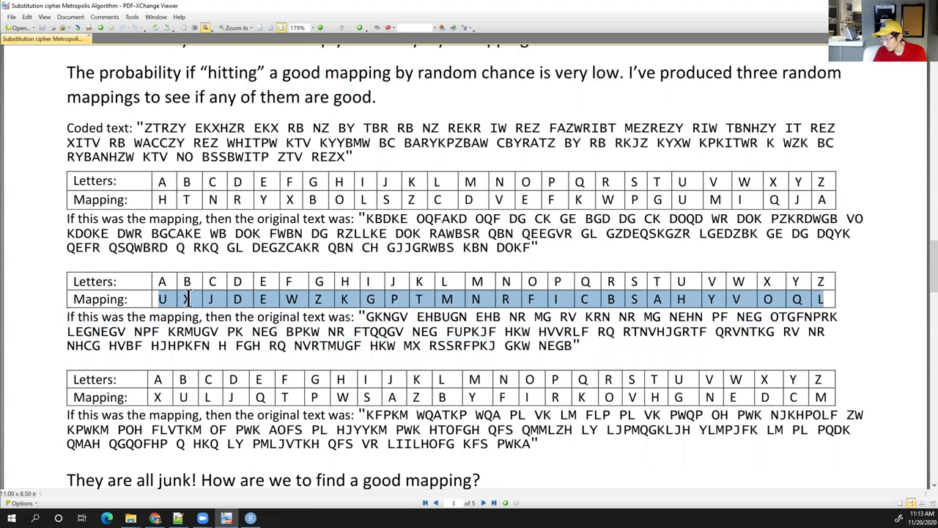
pyautogui.moveTo(587, 343); pyautogui.dragTo(359, 316)
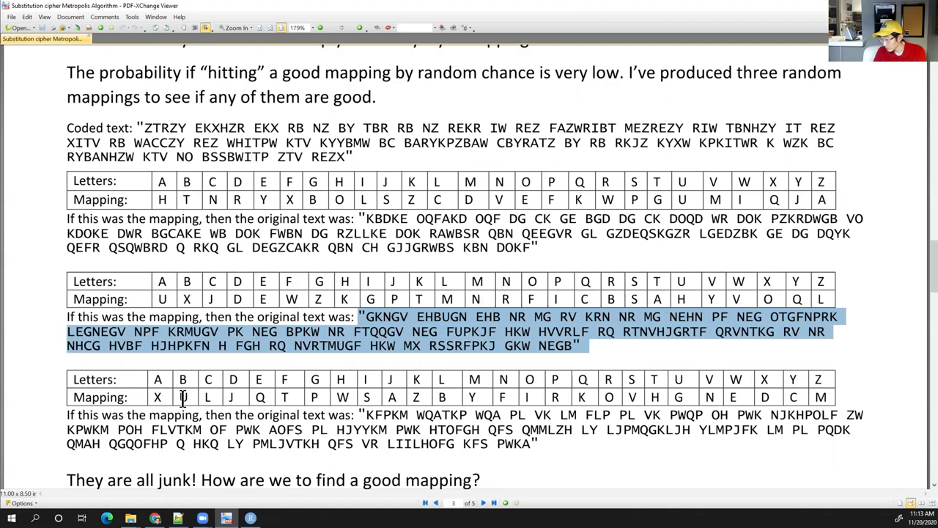
pyautogui.moveTo(157, 392); pyautogui.dragTo(825, 397)
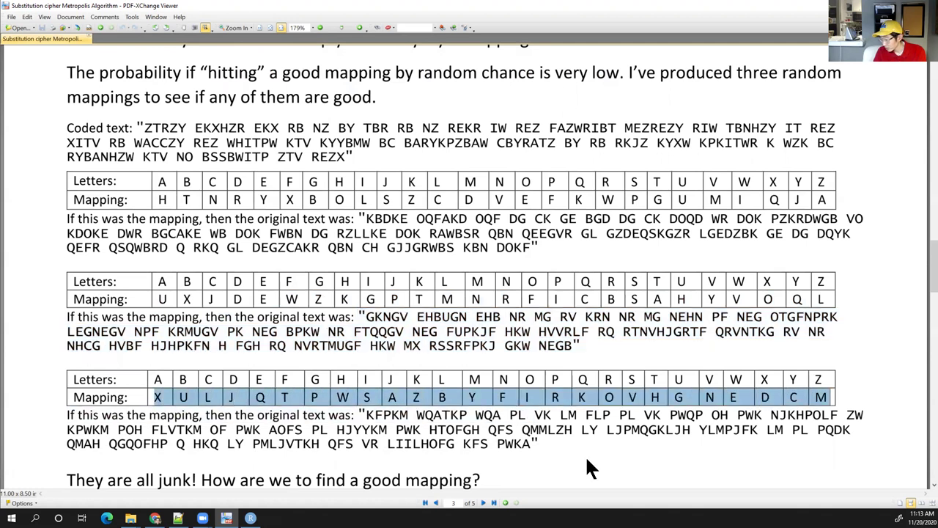
pyautogui.moveTo(553, 449); pyautogui.dragTo(359, 418)
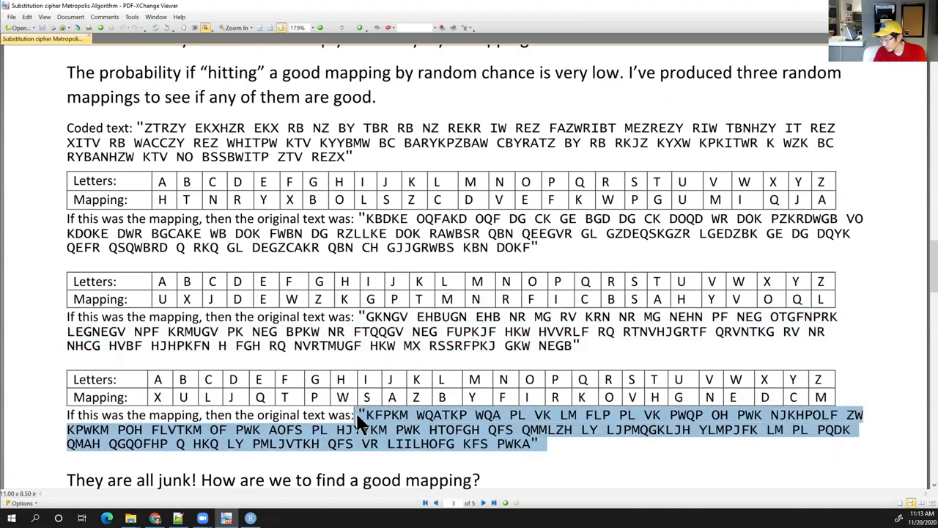
pyautogui.click(366, 418)
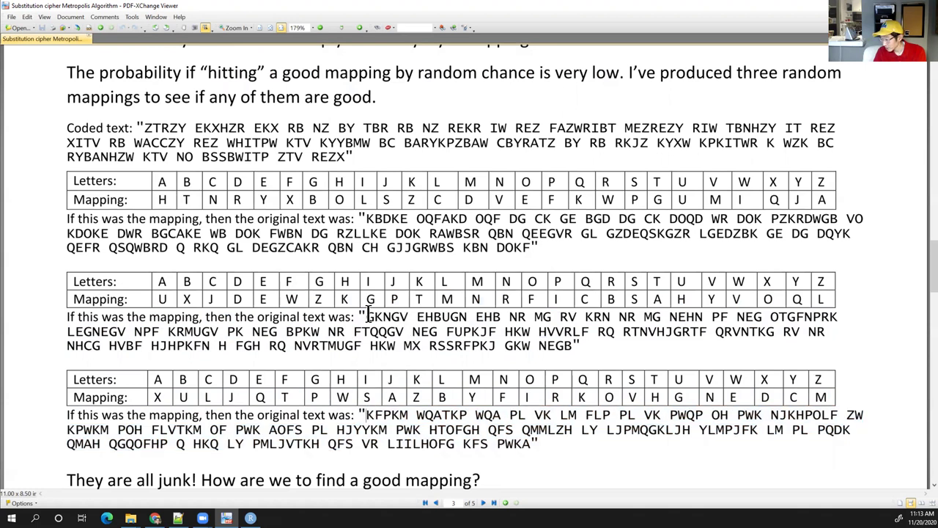
pyautogui.moveTo(368, 316); pyautogui.dragTo(670, 297)
pyautogui.scroll(-1, 409, 316)
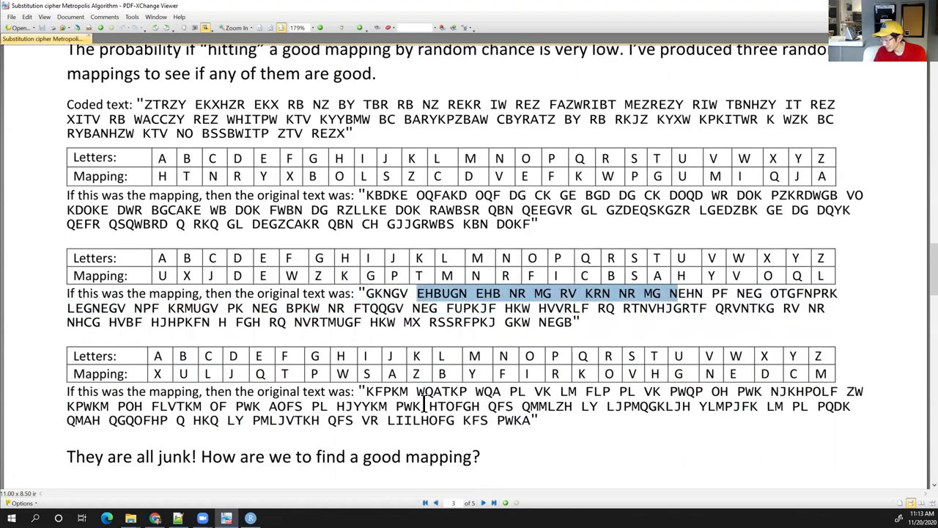
pyautogui.moveTo(366, 393); pyautogui.dragTo(629, 395)
pyautogui.click(627, 395)
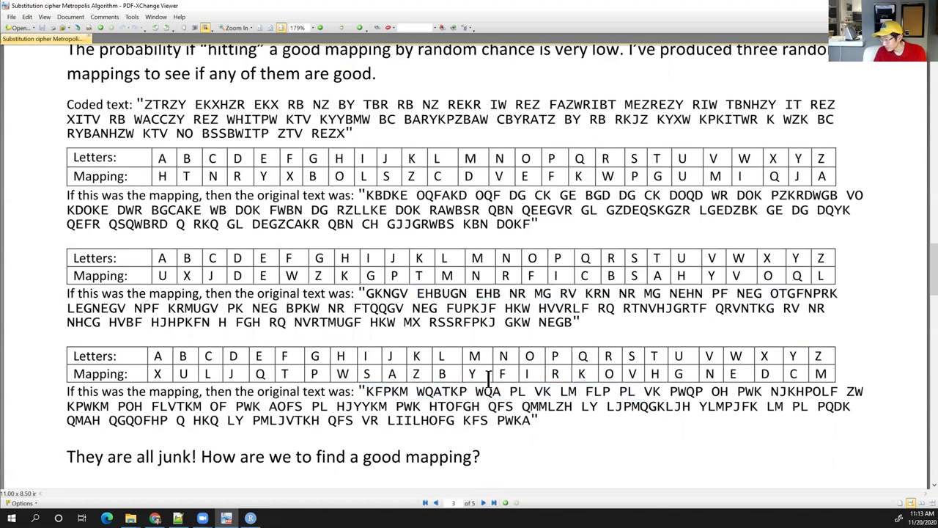
pyautogui.moveTo(366, 392); pyautogui.dragTo(374, 392)
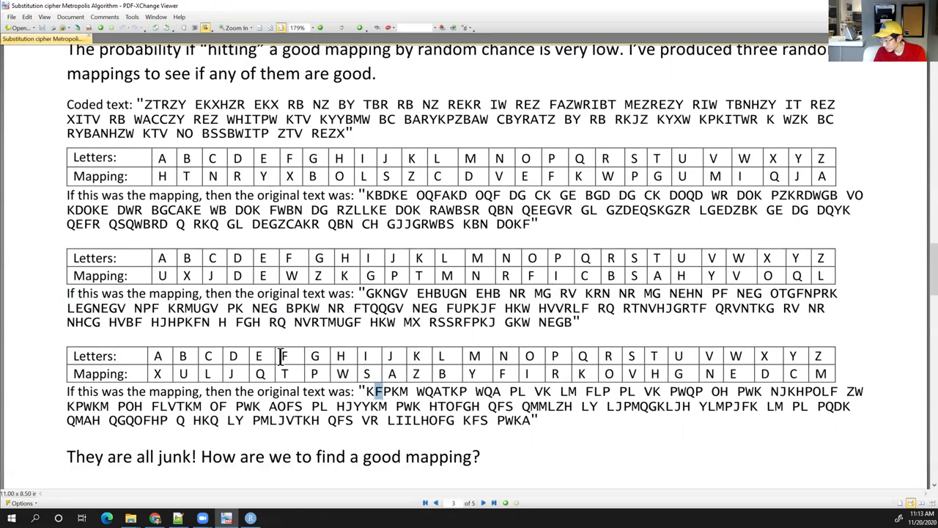
pyautogui.moveTo(280, 374); pyautogui.dragTo(290, 374)
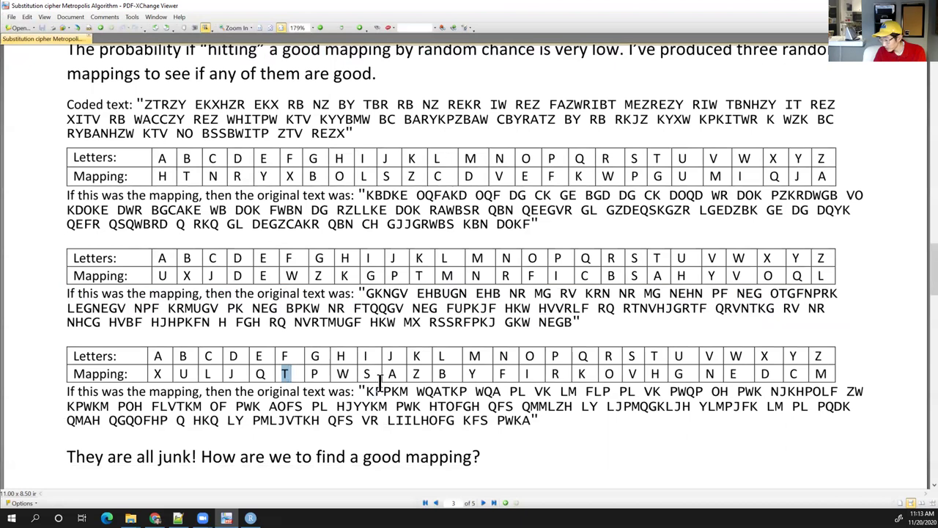
pyautogui.moveTo(381, 391); pyautogui.dragTo(389, 392)
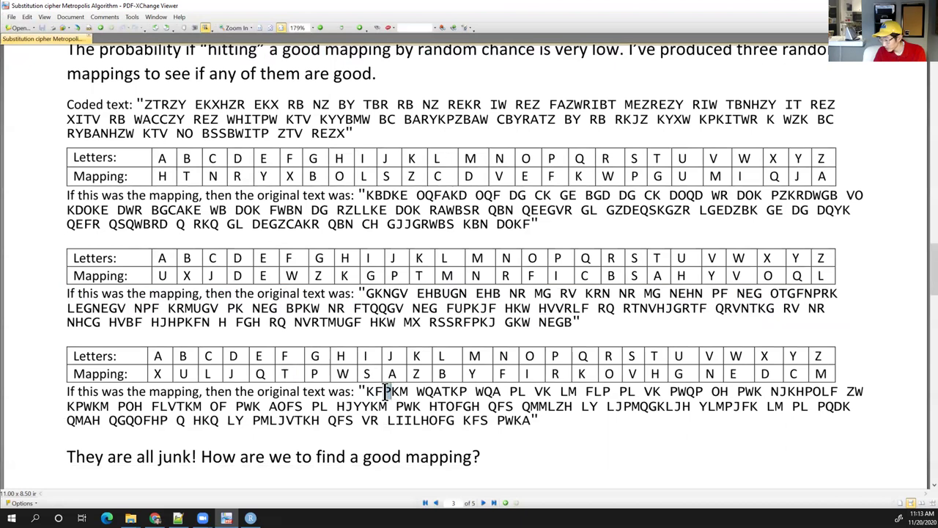
pyautogui.click(555, 372)
pyautogui.moveTo(144, 104); pyautogui.dragTo(355, 136)
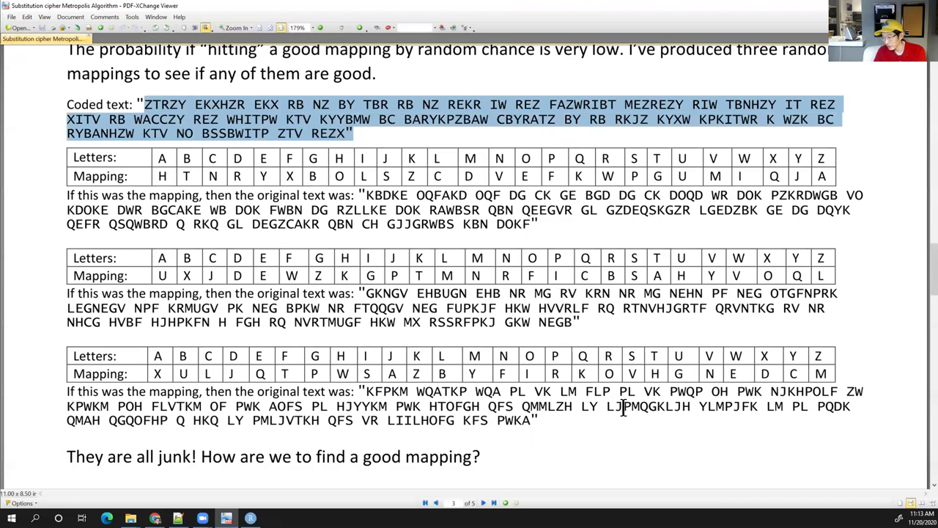
pyautogui.moveTo(546, 422); pyautogui.dragTo(366, 393)
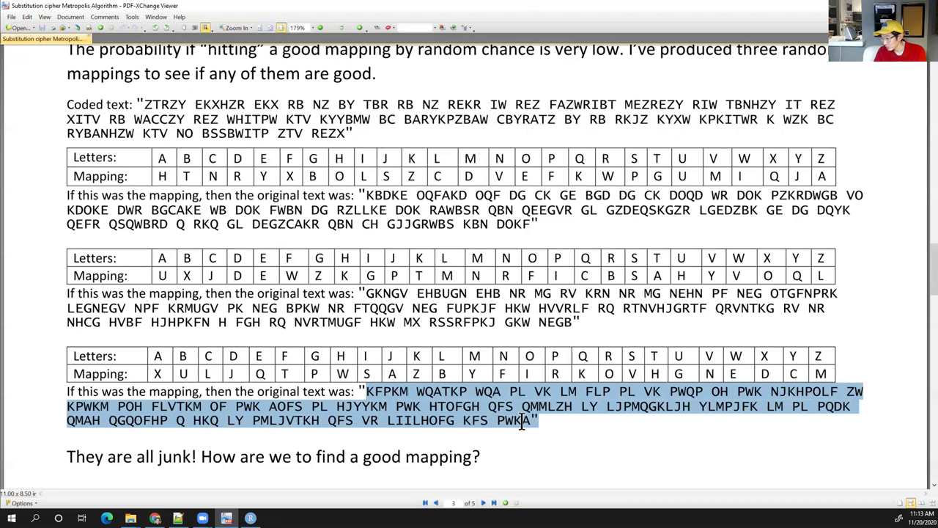
pyautogui.click(559, 431)
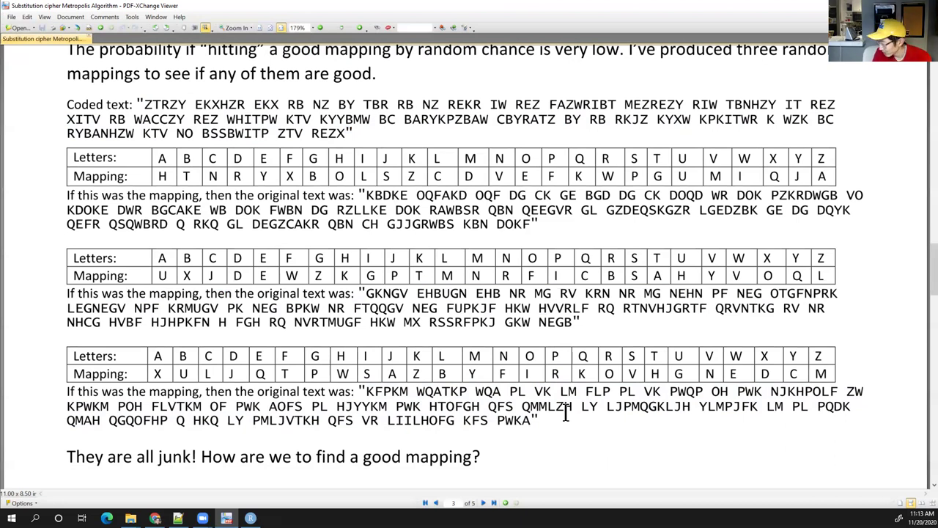
# Step: Scroll from page 3 down to page 4's 'Use the Metropolis Algorithm!' heading
pyautogui.scroll(-1, 566, 407)
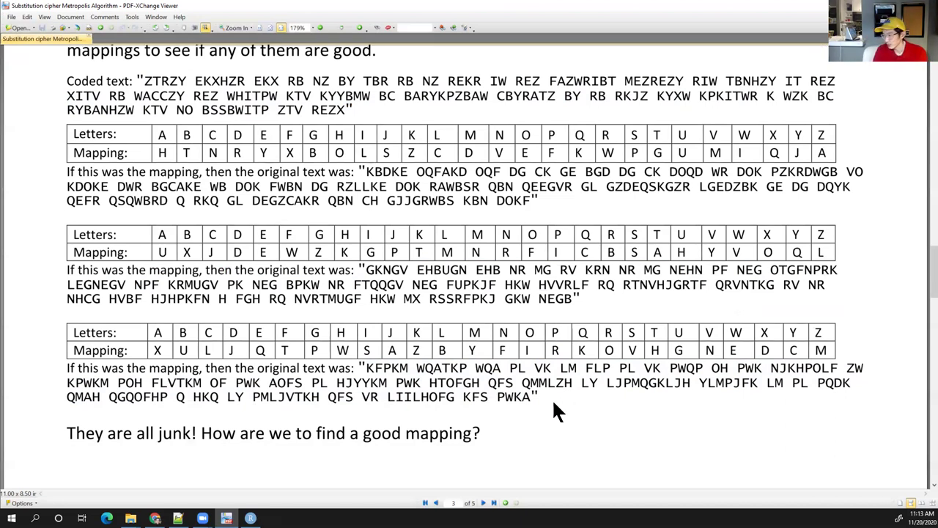
pyautogui.scroll(-2, 547, 396)
pyautogui.scroll(3, 544, 403)
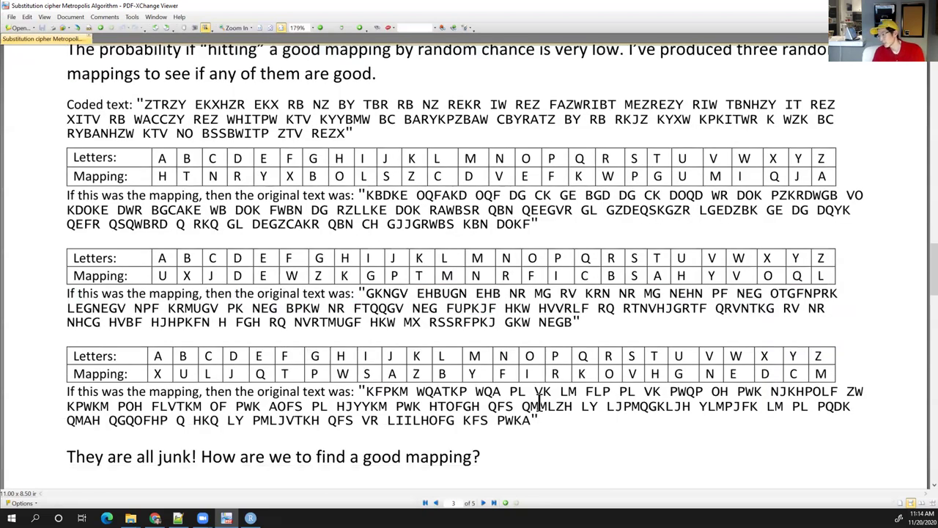
pyautogui.scroll(-7, 543, 405)
pyautogui.scroll(-13, 539, 407)
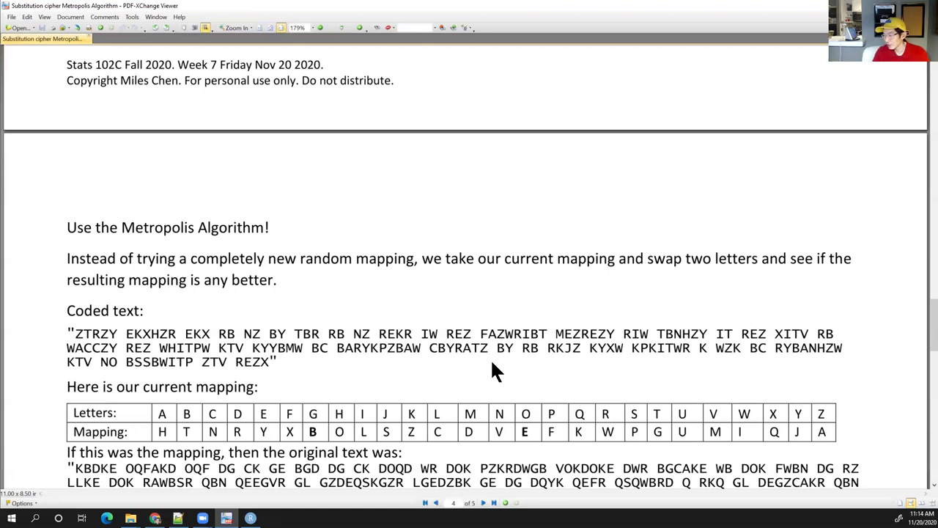
pyautogui.scroll(3, 490, 354)
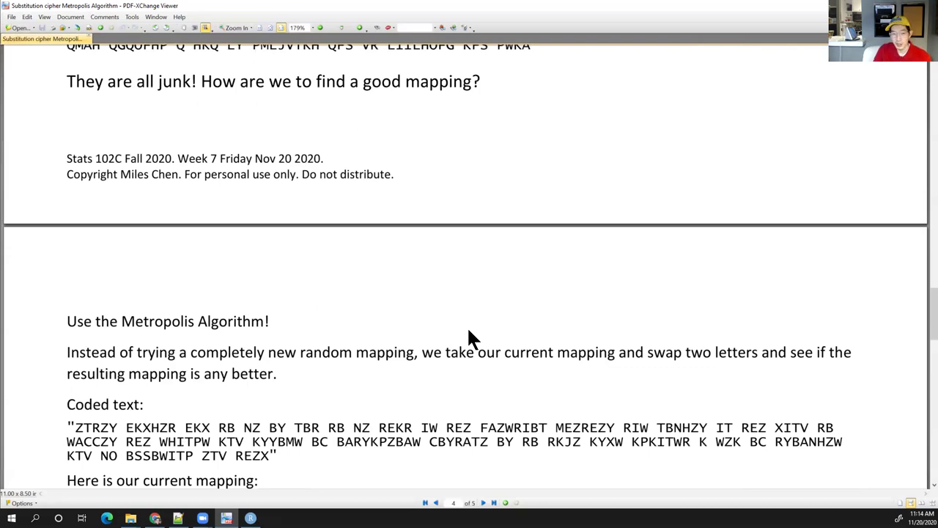
# Step: Scroll back up to page 3 and highlight the second and third tables' mapping letters
pyautogui.scroll(10, 366, 323)
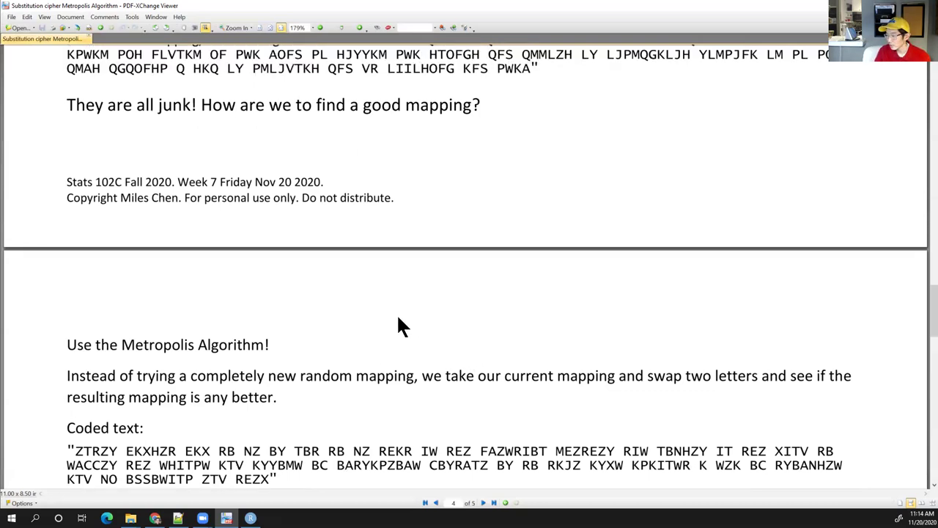
pyautogui.scroll(2, 401, 308)
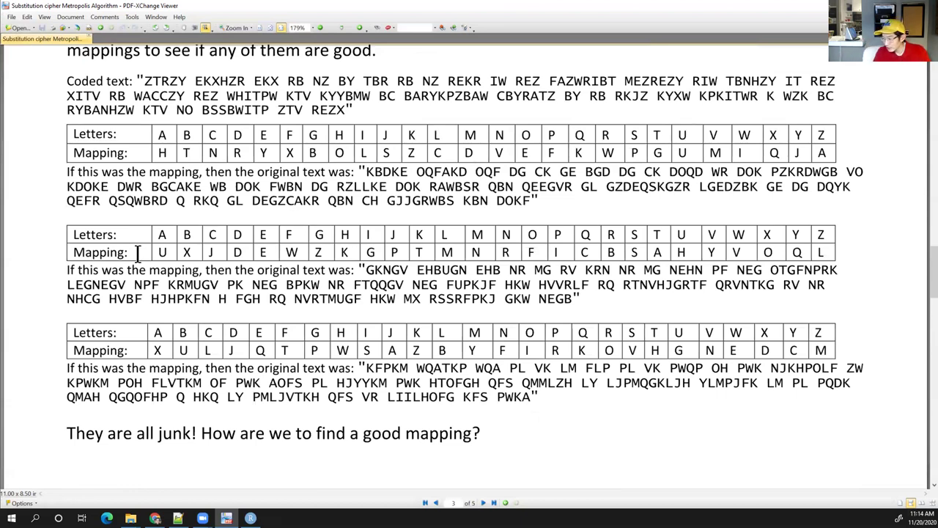
pyautogui.moveTo(137, 253); pyautogui.dragTo(714, 255)
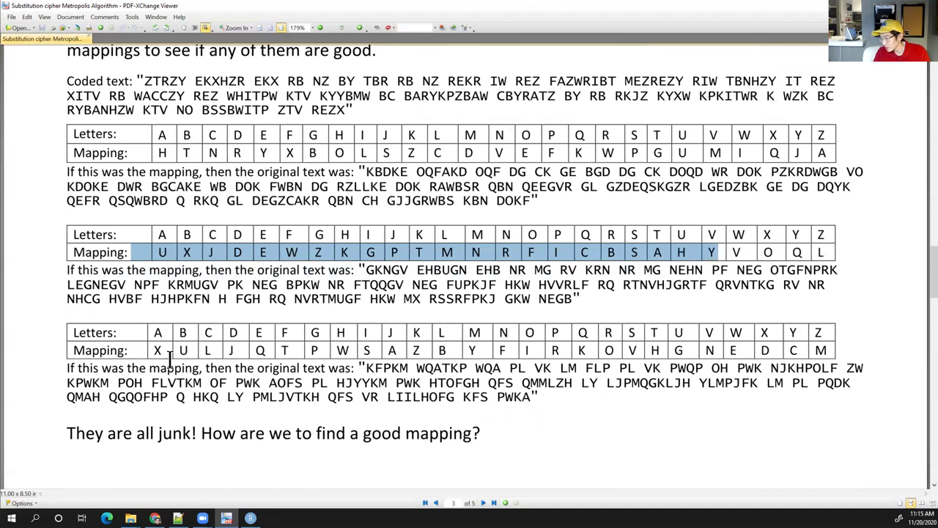
pyautogui.moveTo(153, 350); pyautogui.dragTo(803, 354)
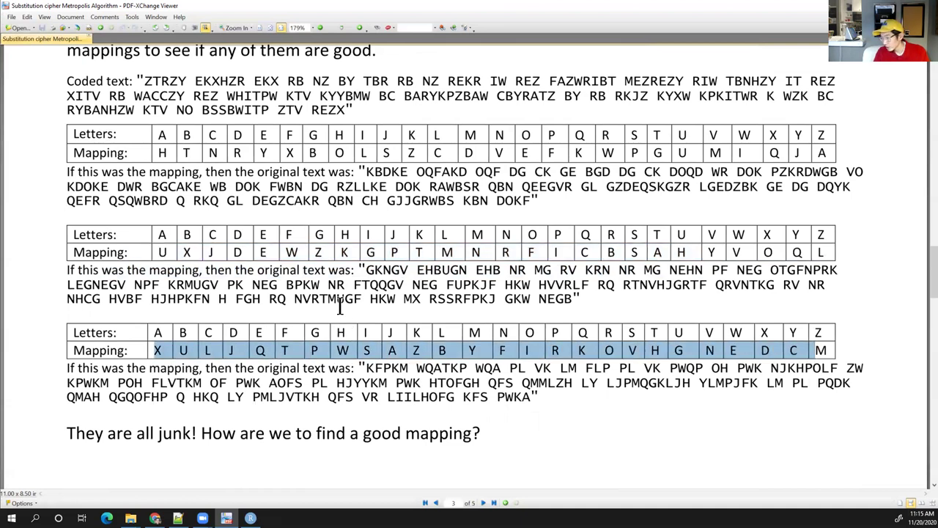
pyautogui.click(339, 354)
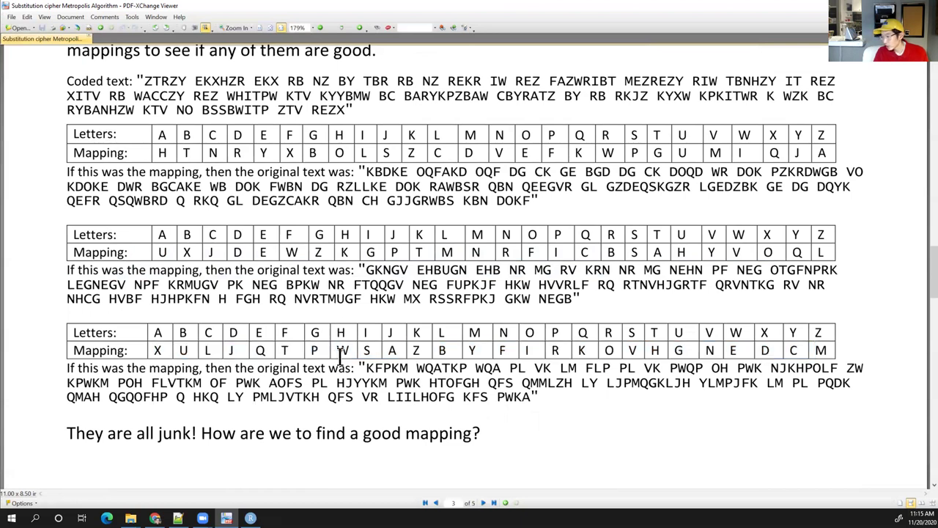
# Step: Highlight the first random mapping's row, including A→H, along with its decoded text
pyautogui.doubleClick(157, 153)
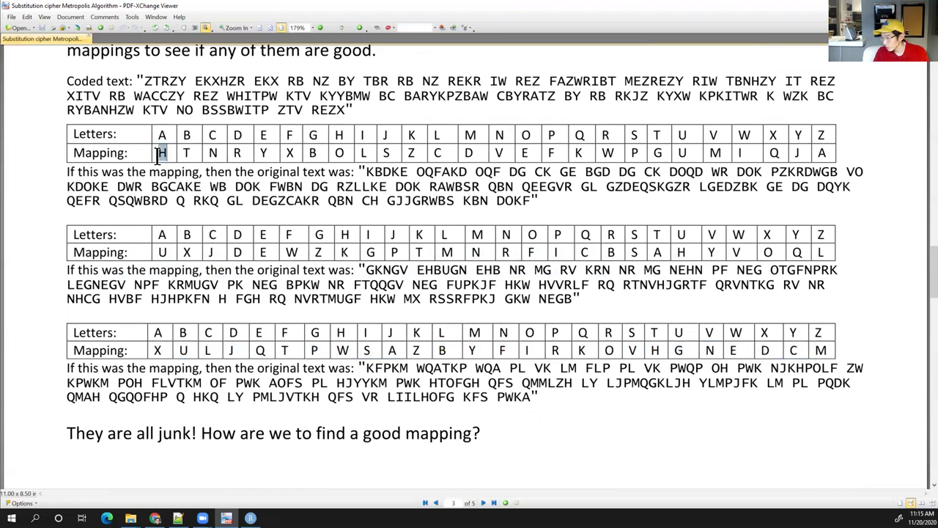
pyautogui.moveTo(157, 153); pyautogui.dragTo(825, 155)
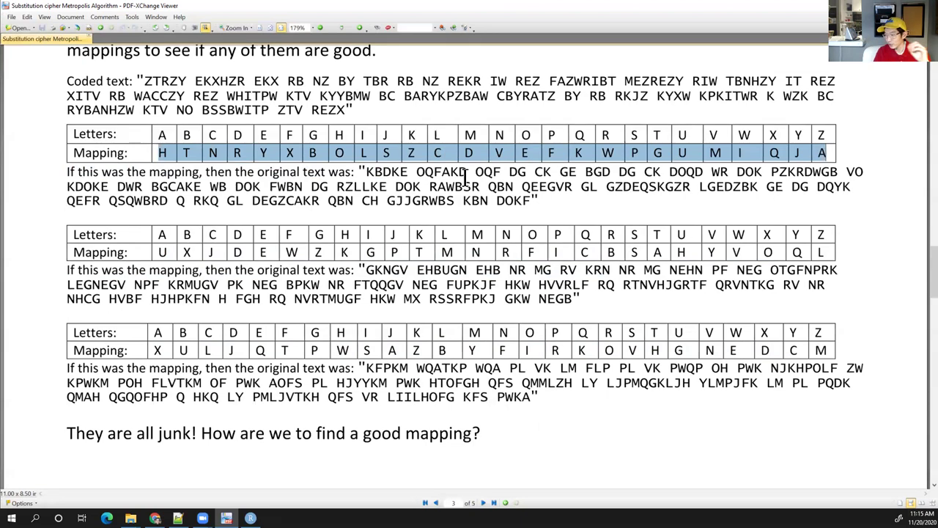
pyautogui.click(152, 147)
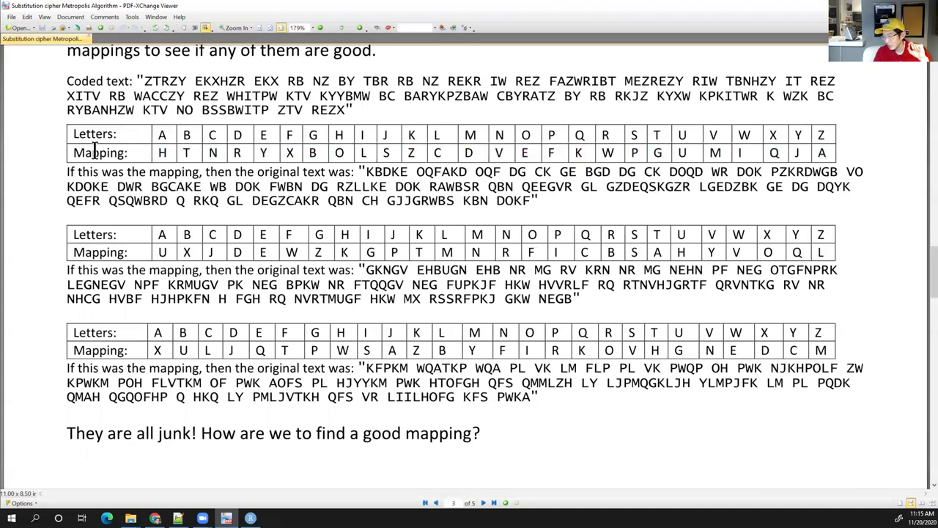
pyautogui.moveTo(74, 153); pyautogui.dragTo(528, 194)
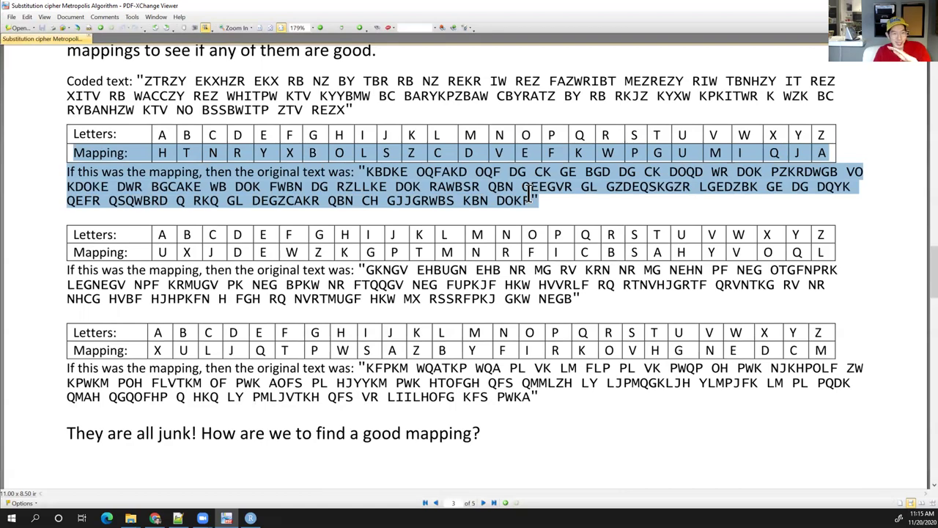
pyautogui.scroll(-10, 526, 189)
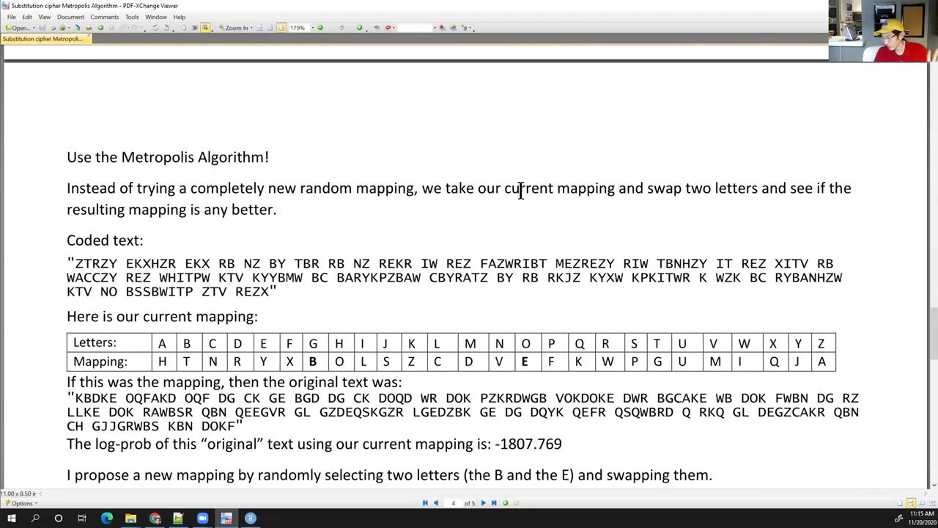
pyautogui.scroll(-2, 521, 191)
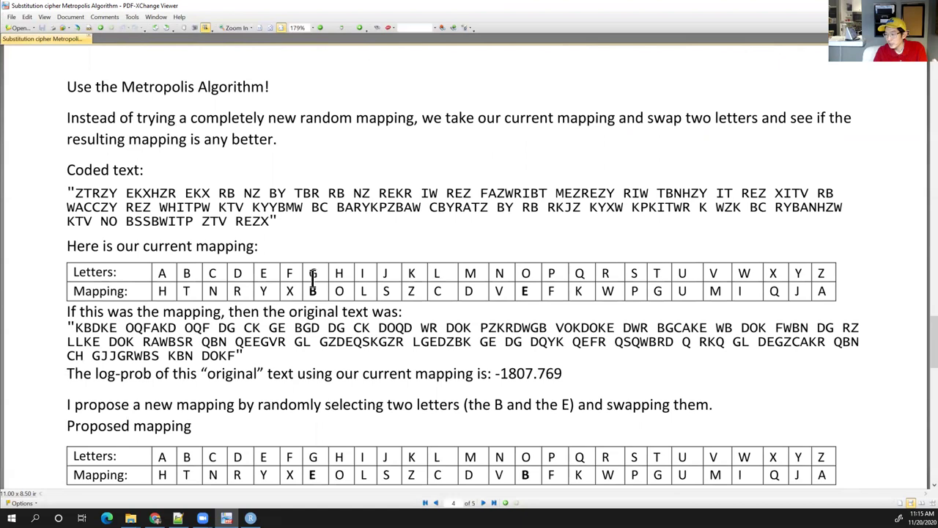
pyautogui.moveTo(423, 118); pyautogui.dragTo(756, 130)
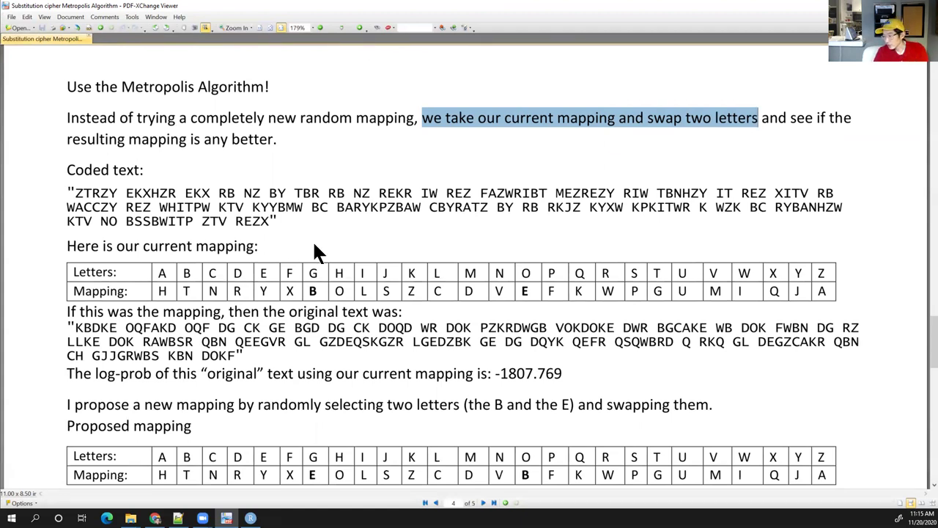
pyautogui.moveTo(76, 193); pyautogui.dragTo(268, 222)
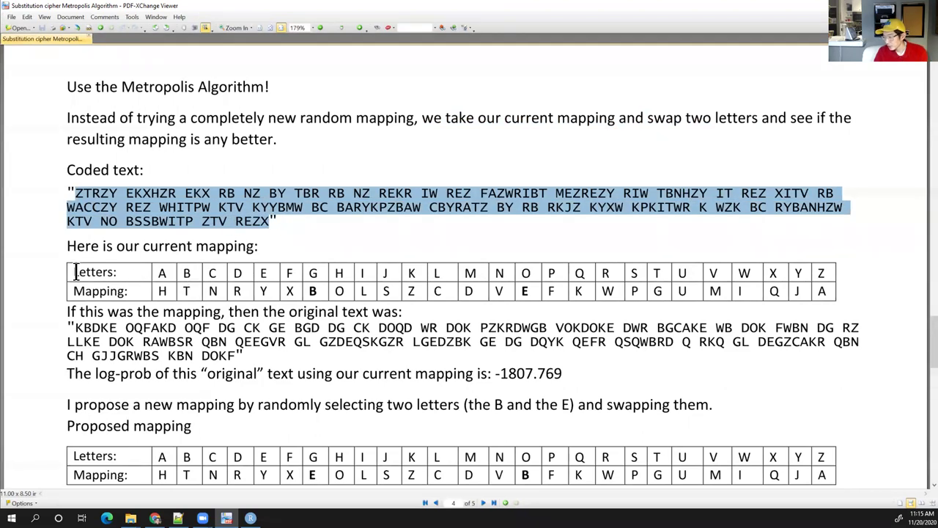
pyautogui.moveTo(74, 291); pyautogui.dragTo(831, 293)
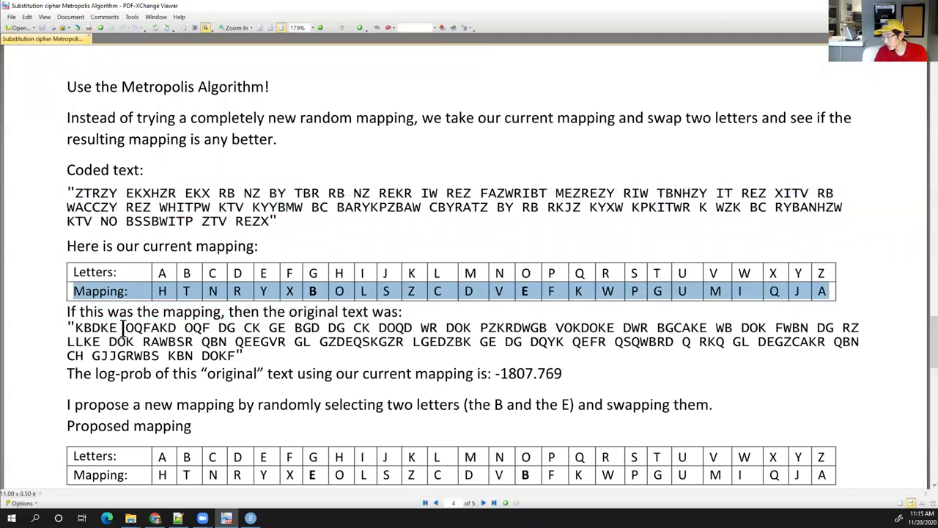
pyautogui.moveTo(242, 356); pyautogui.dragTo(70, 326)
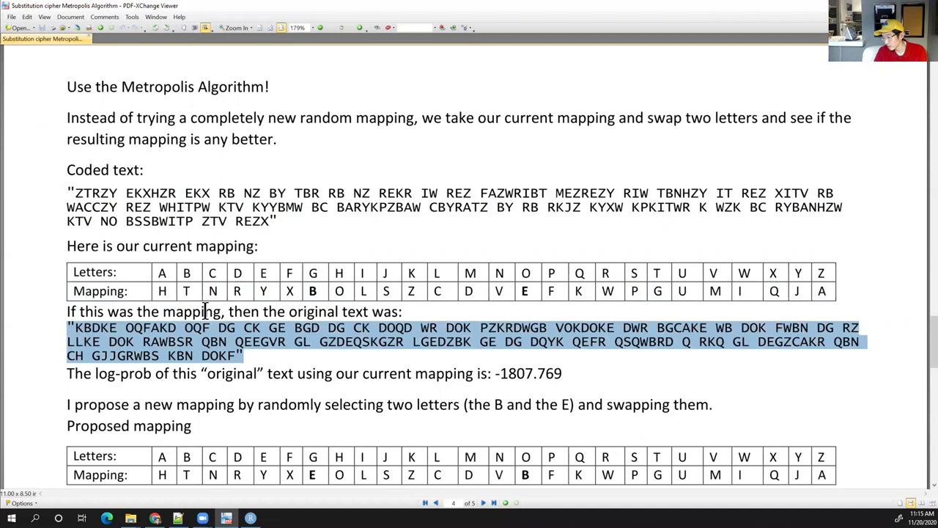
pyautogui.click(234, 293)
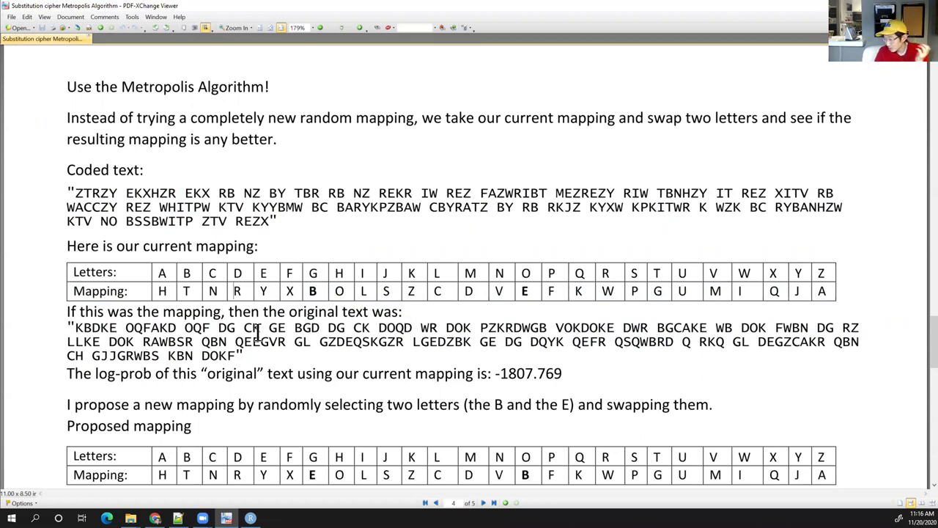
pyautogui.scroll(-1, 269, 327)
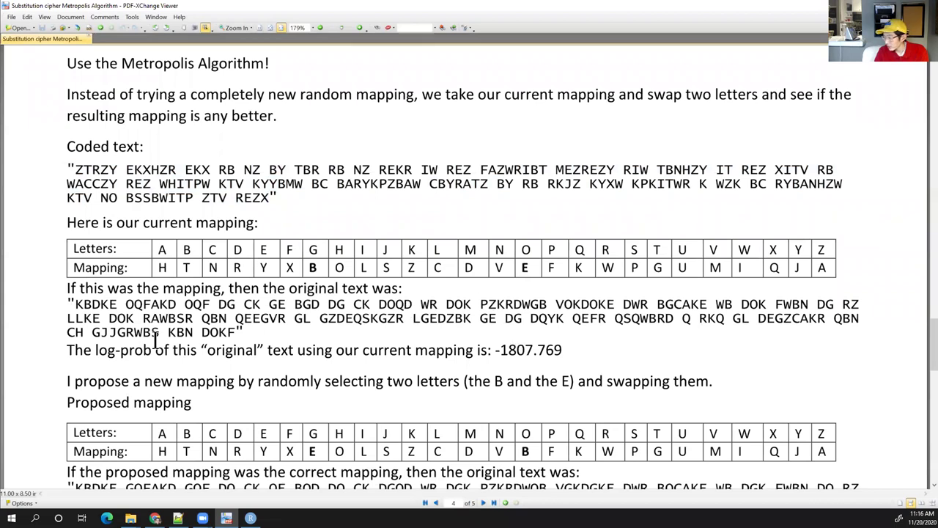
pyautogui.moveTo(83, 351); pyautogui.dragTo(170, 350)
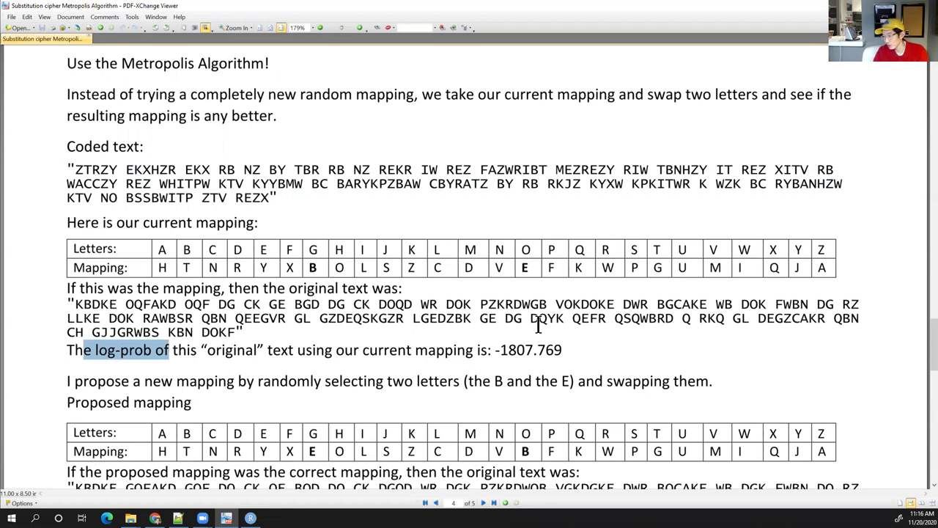
pyautogui.moveTo(494, 351); pyautogui.dragTo(570, 353)
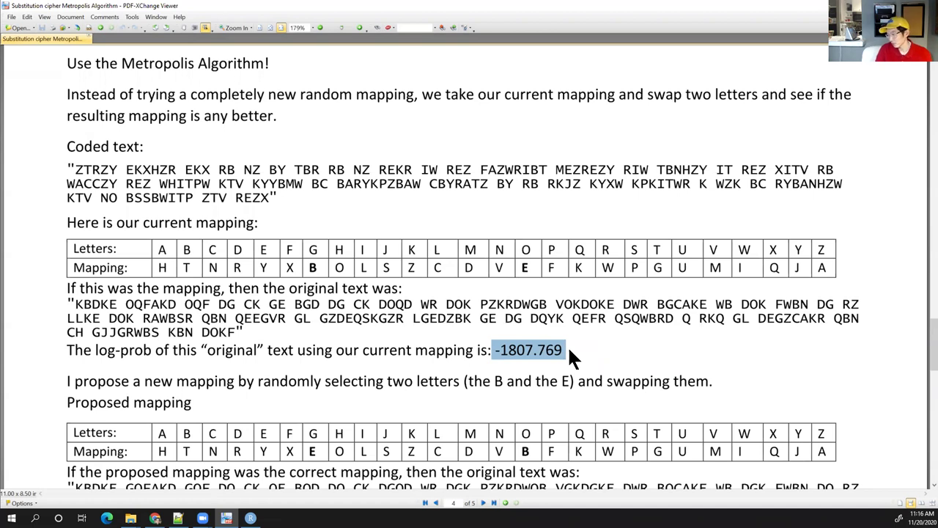
pyautogui.click(510, 350)
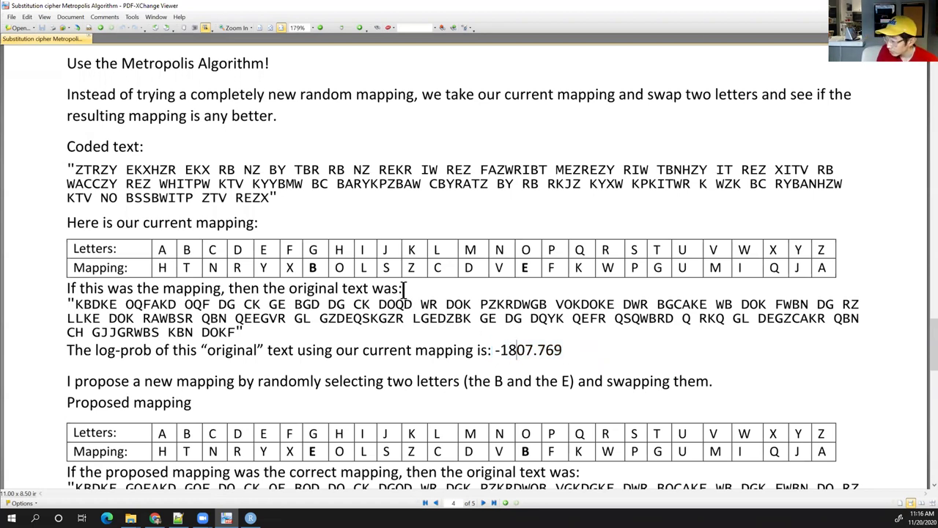
pyautogui.doubleClick(313, 268)
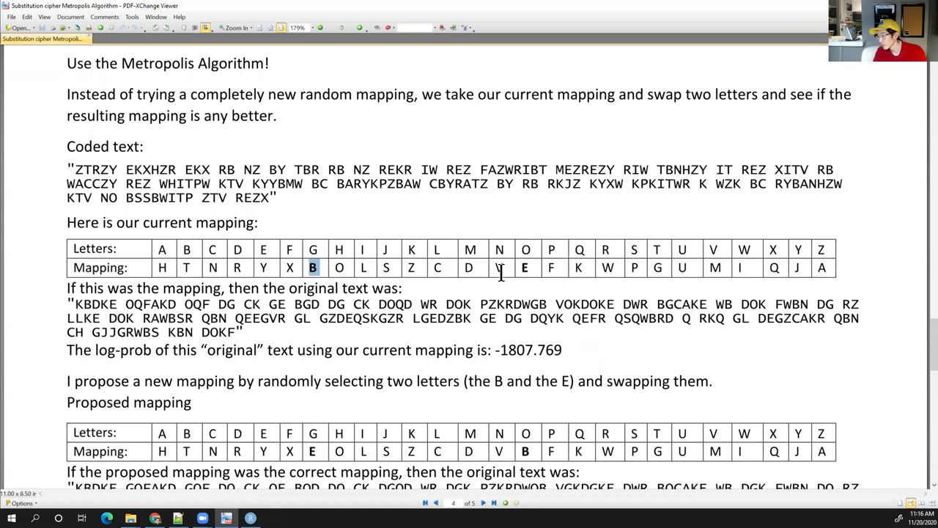
pyautogui.doubleClick(525, 269)
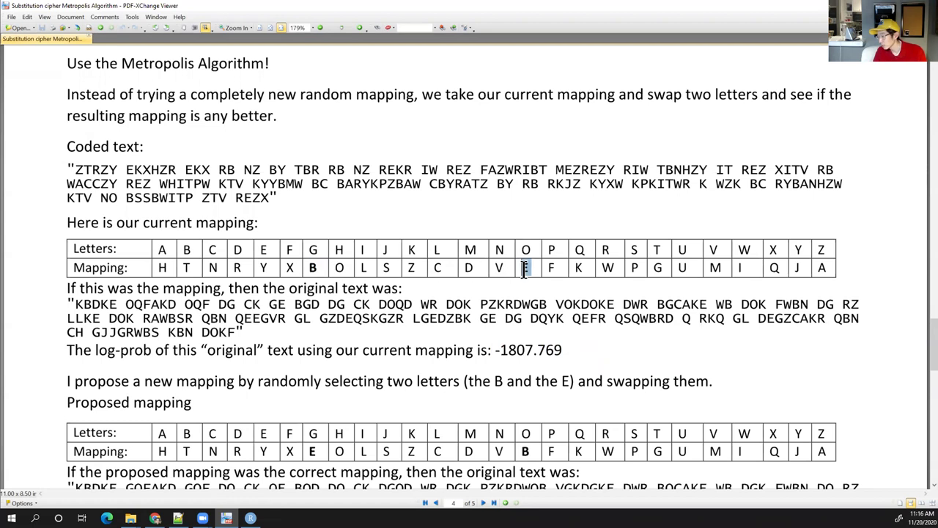
pyautogui.doubleClick(313, 249)
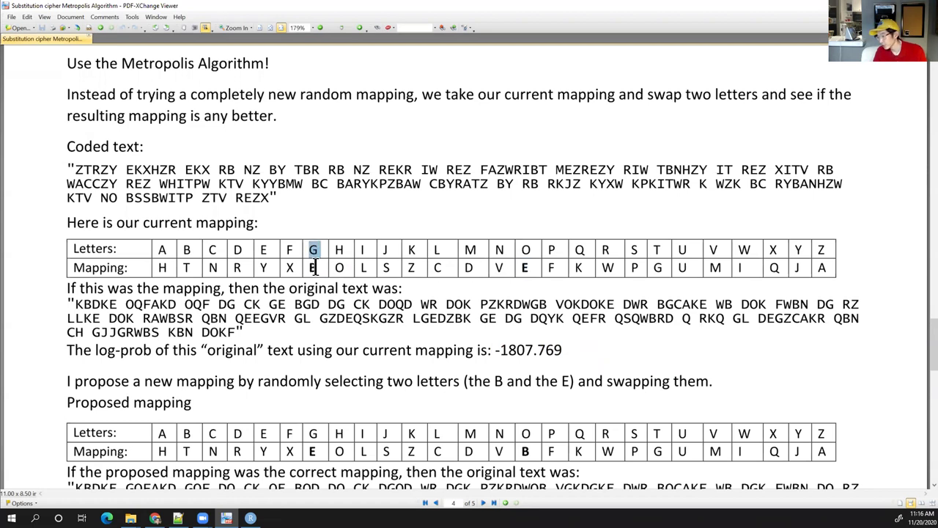
pyautogui.scroll(-1, 322, 331)
# Step: Select the swapped letters E and B in the proposed mapping and compare both decoded paragraphs
pyautogui.doubleClick(311, 404)
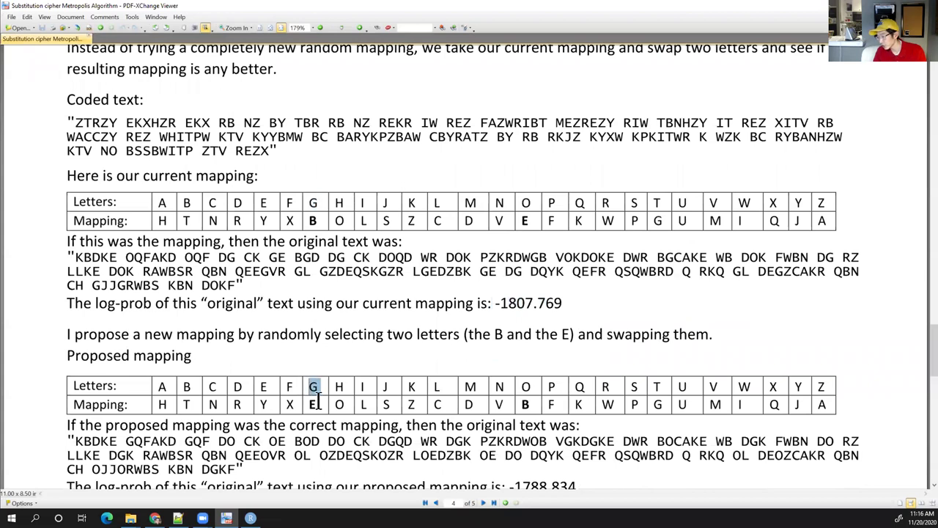
pyautogui.doubleClick(526, 204)
pyautogui.doubleClick(526, 404)
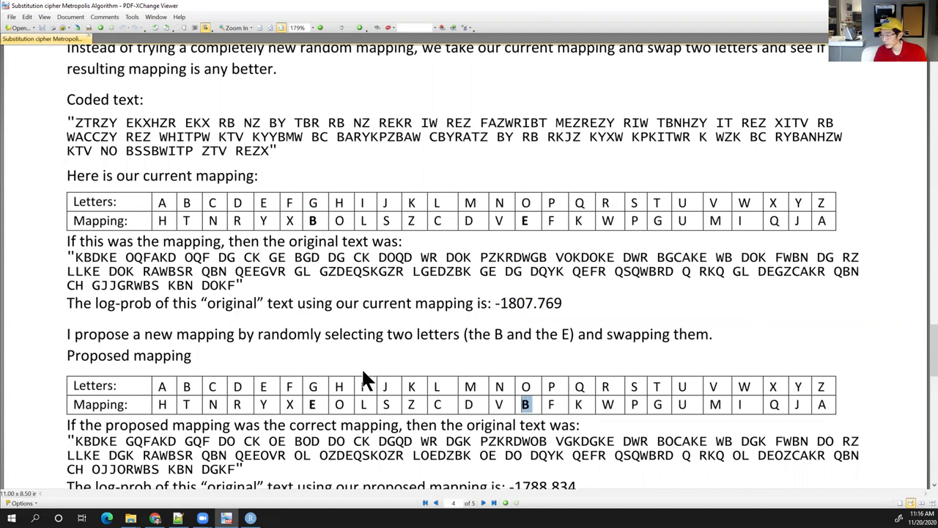
pyautogui.scroll(-1, 271, 356)
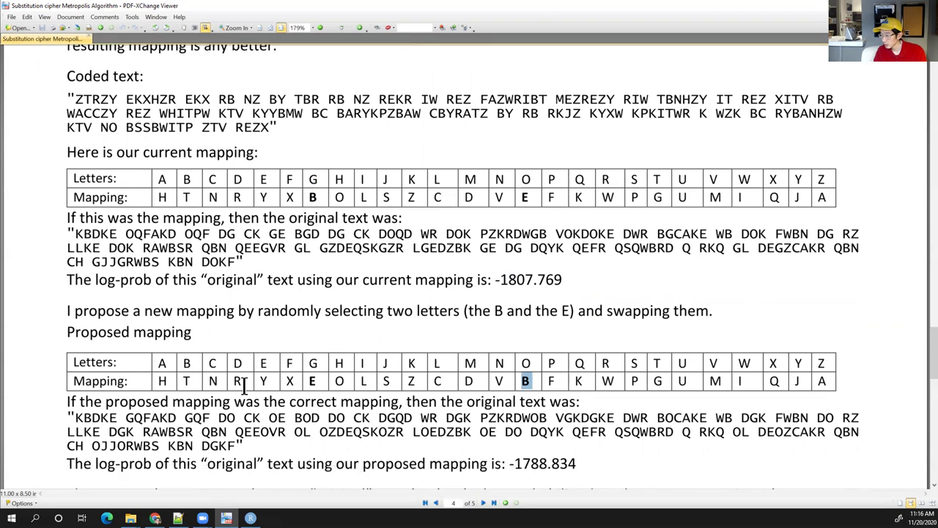
pyautogui.moveTo(67, 234); pyautogui.dragTo(235, 262)
pyautogui.moveTo(241, 446); pyautogui.dragTo(68, 417)
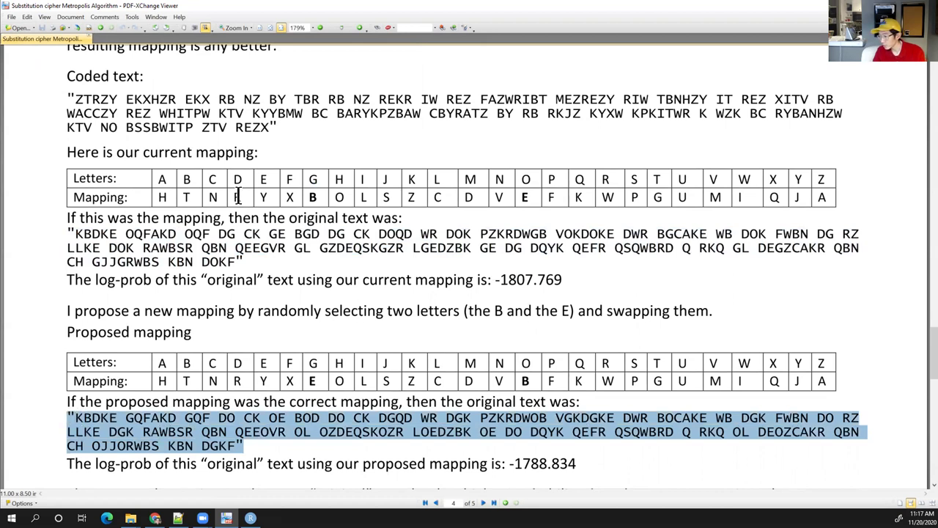
pyautogui.click(245, 239)
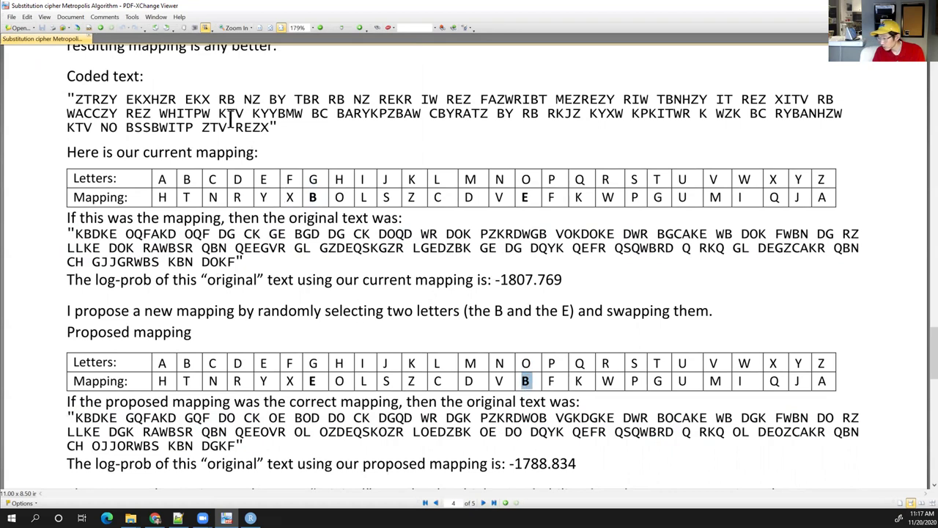
# Step: Select 'BY TBR RB NZ' in the coded text and bring the -1788.834 log-prob into view
pyautogui.moveTo(270, 99); pyautogui.dragTo(383, 98)
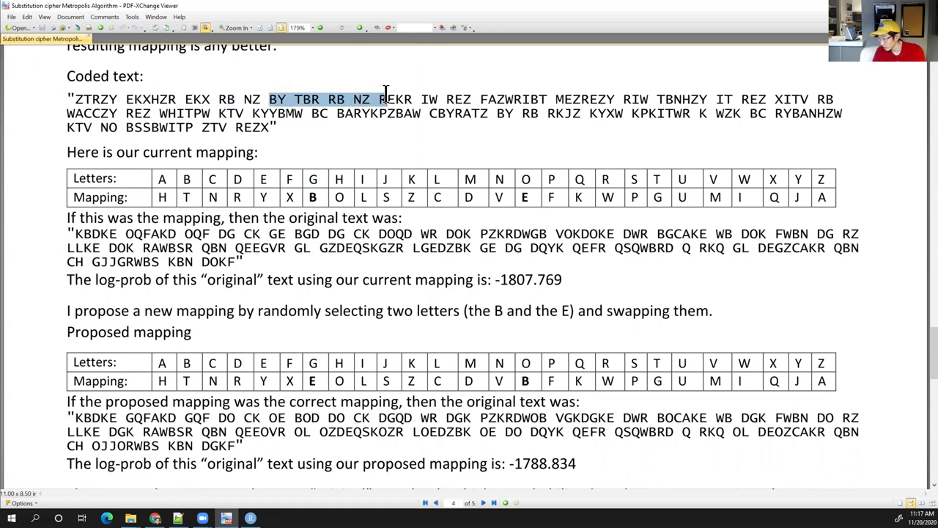
pyautogui.click(316, 99)
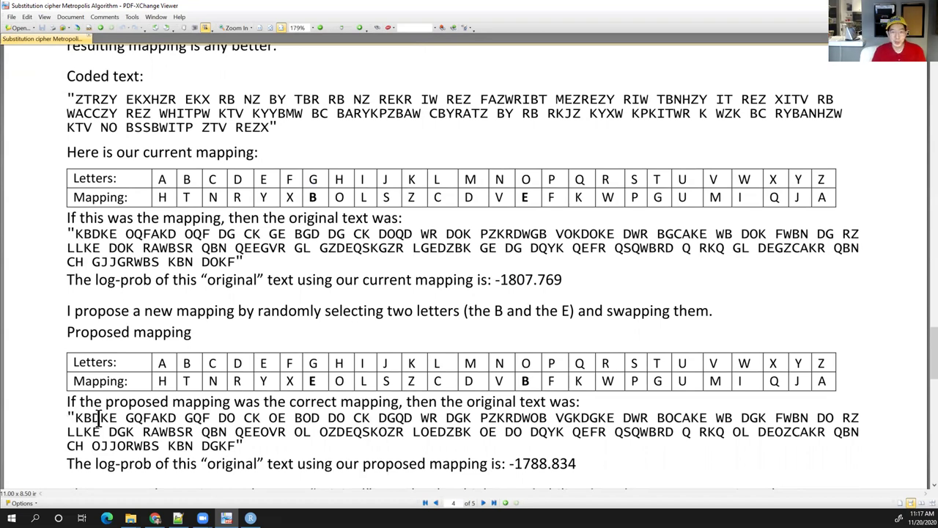
pyautogui.scroll(-1, 100, 418)
pyautogui.scroll(1, 105, 408)
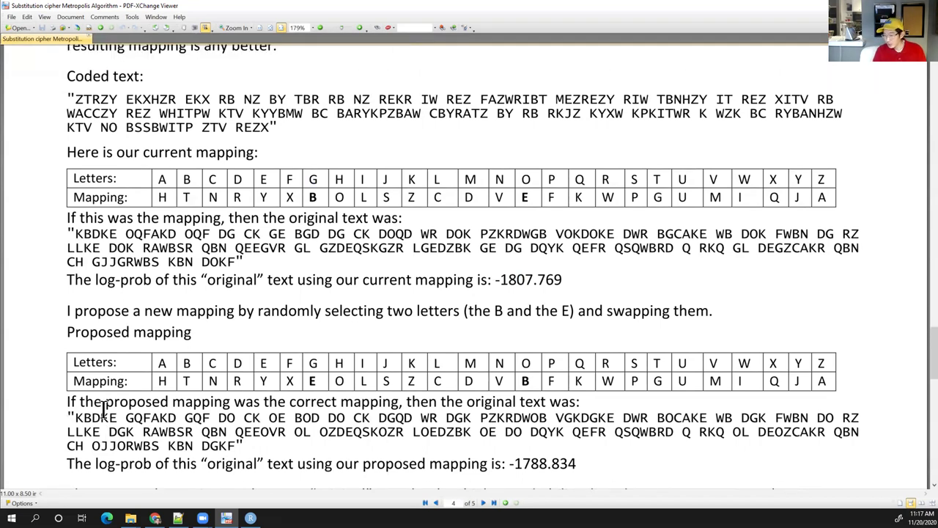
pyautogui.scroll(-1, 105, 408)
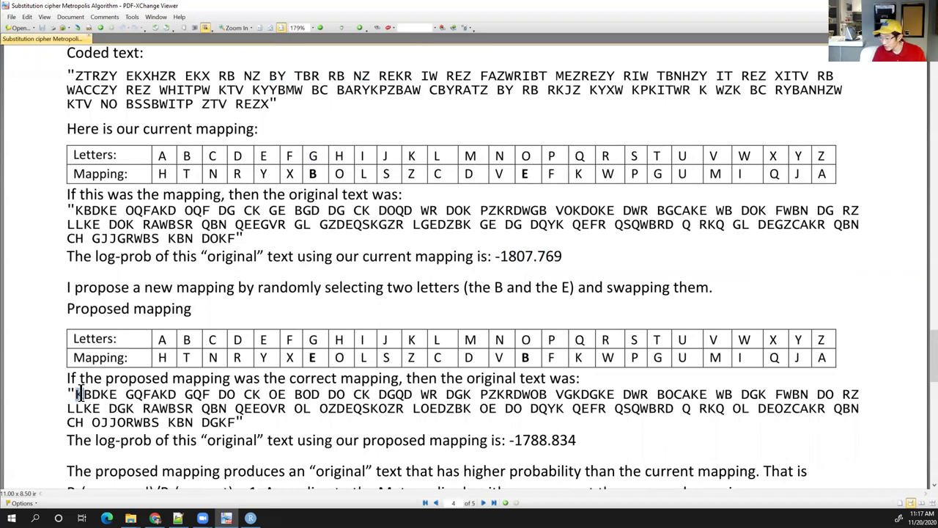